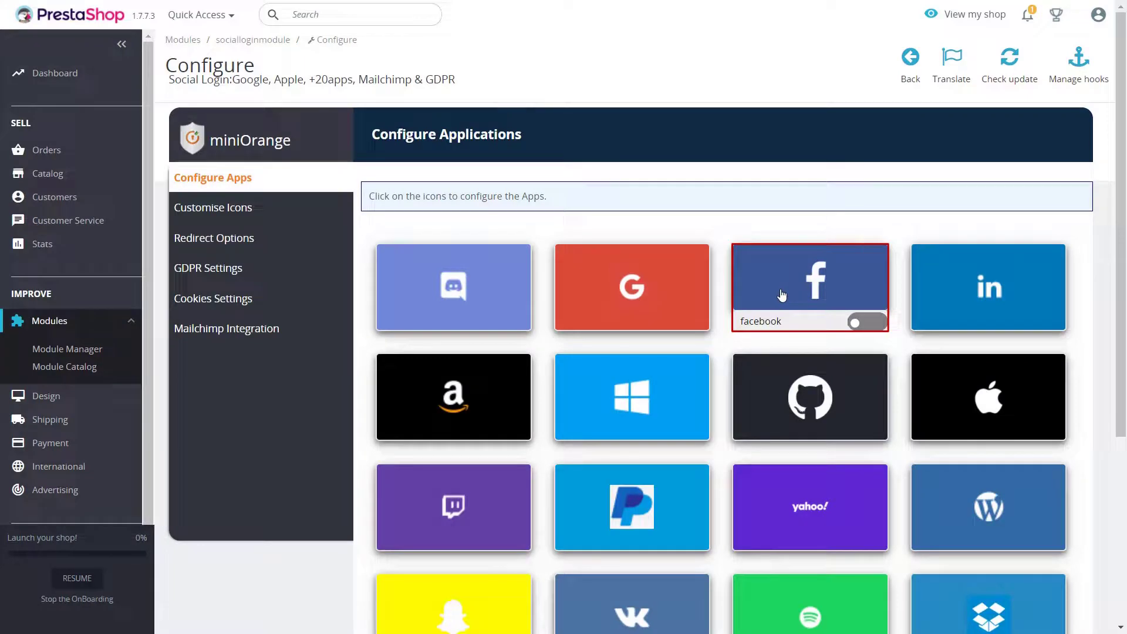
# Follow the developers.facebook.com/apps link in the miniOrange Facebook setup instructions
pyautogui.click(782, 296)
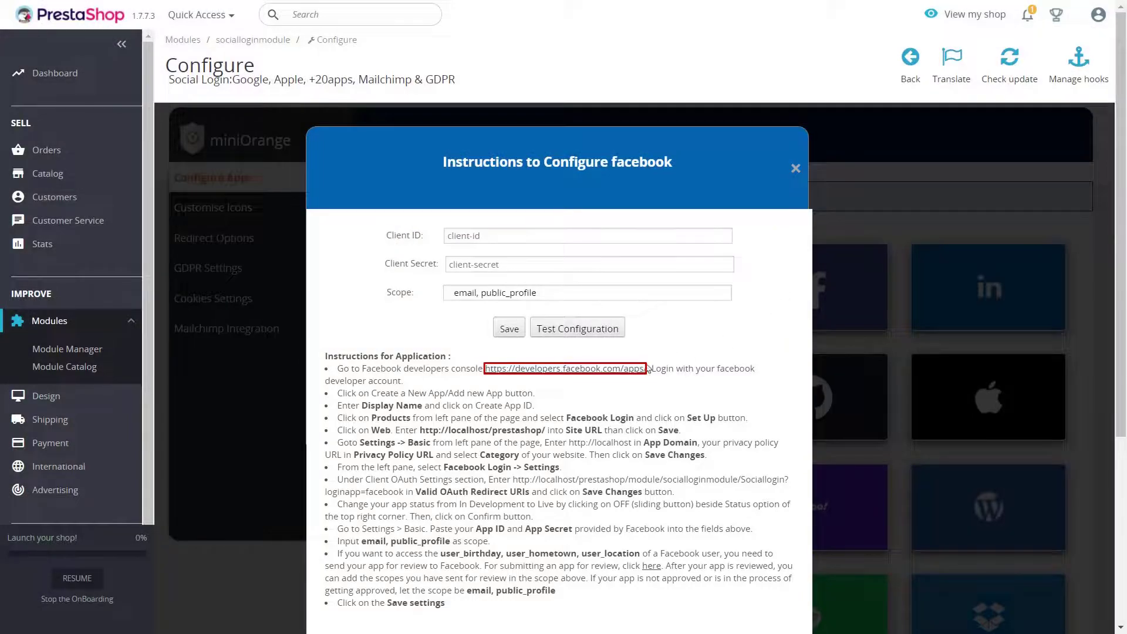
# Log in to the Facebook for Developers apps console
pyautogui.click(624, 370)
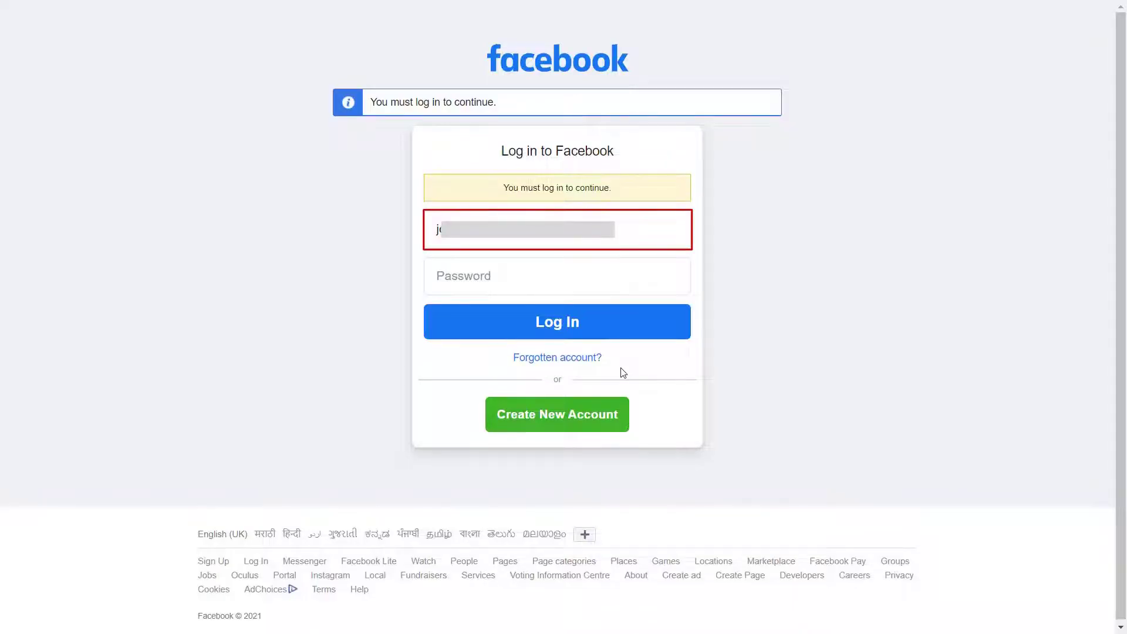
pyautogui.press('Tab')
pyautogui.write('••••••••••••••')
pyautogui.press('Return')
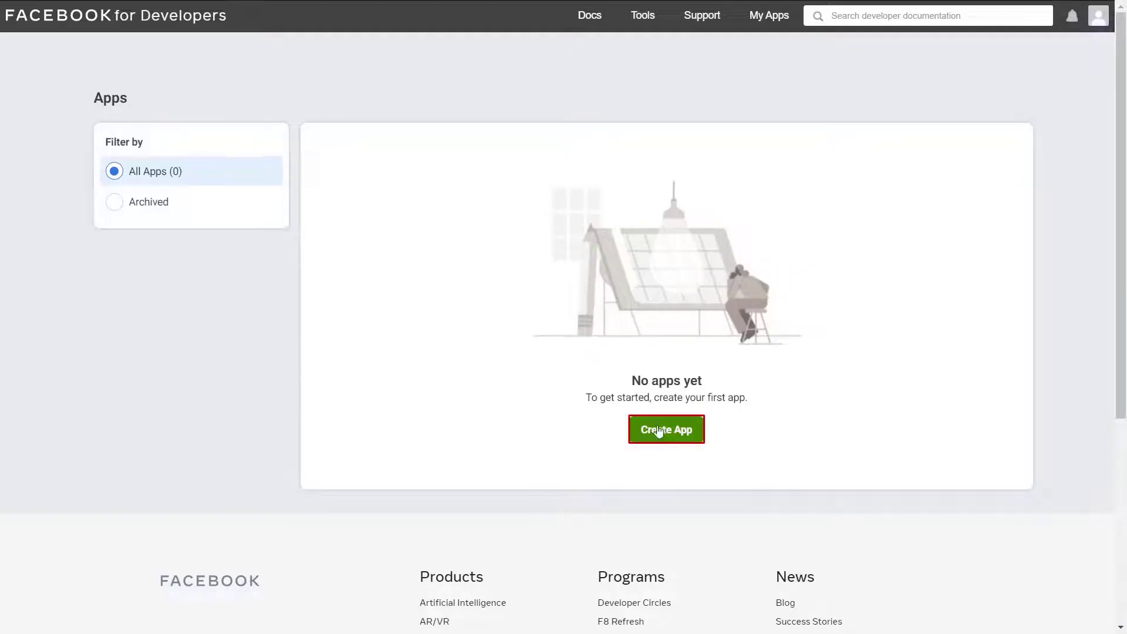
# Create a Consumer-type app with the display name PrestaShop
pyautogui.click(674, 444)
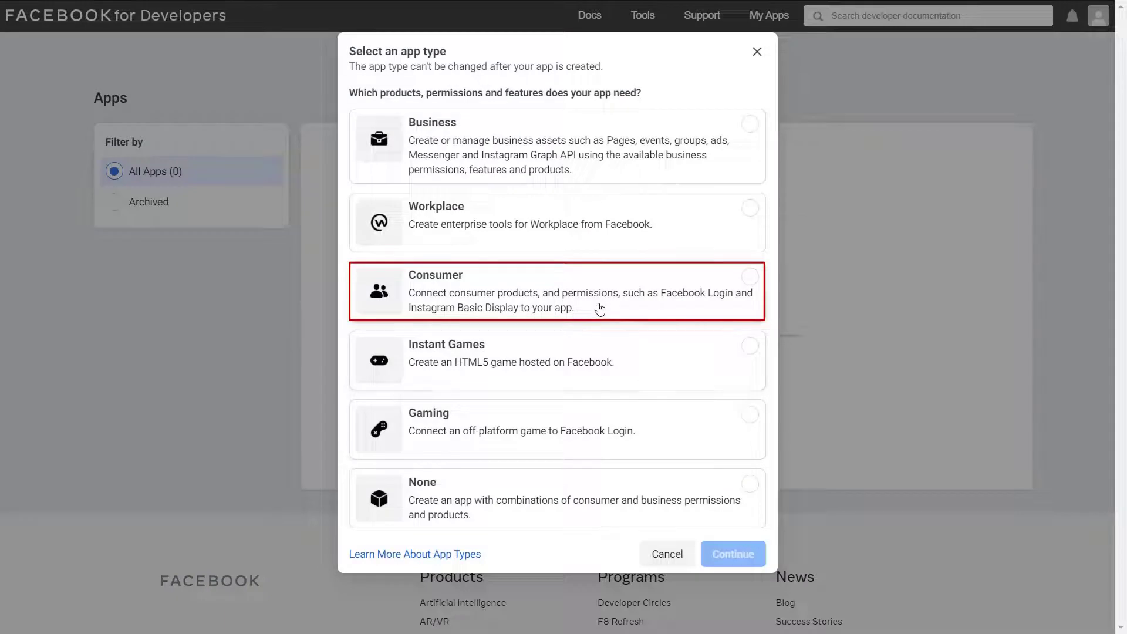
pyautogui.click(599, 309)
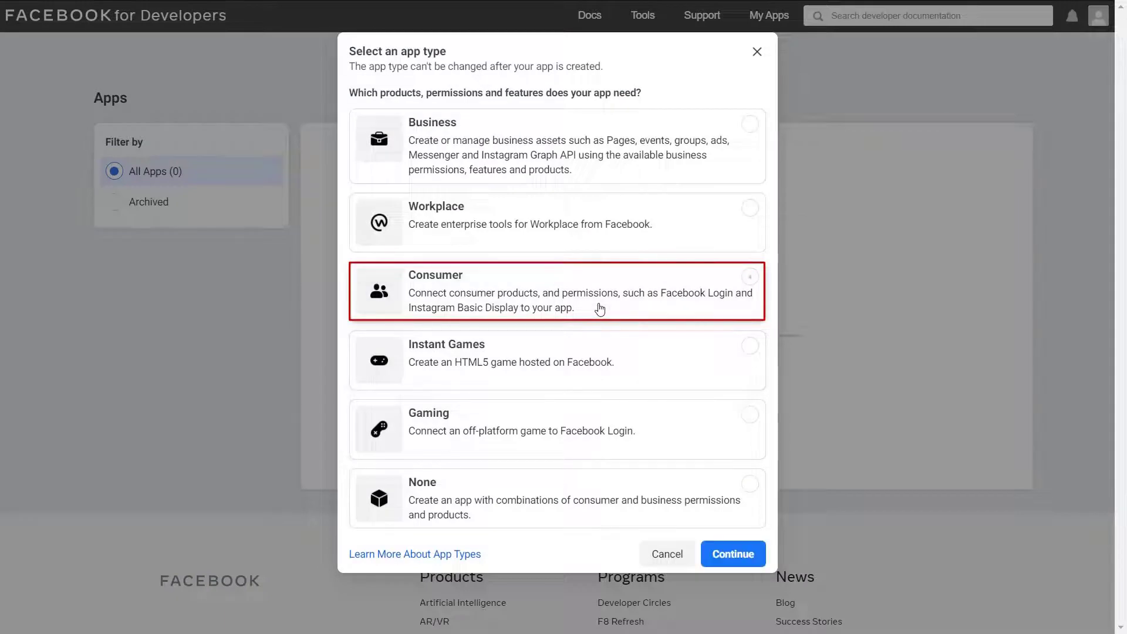
pyautogui.click(729, 555)
pyautogui.click(362, 181)
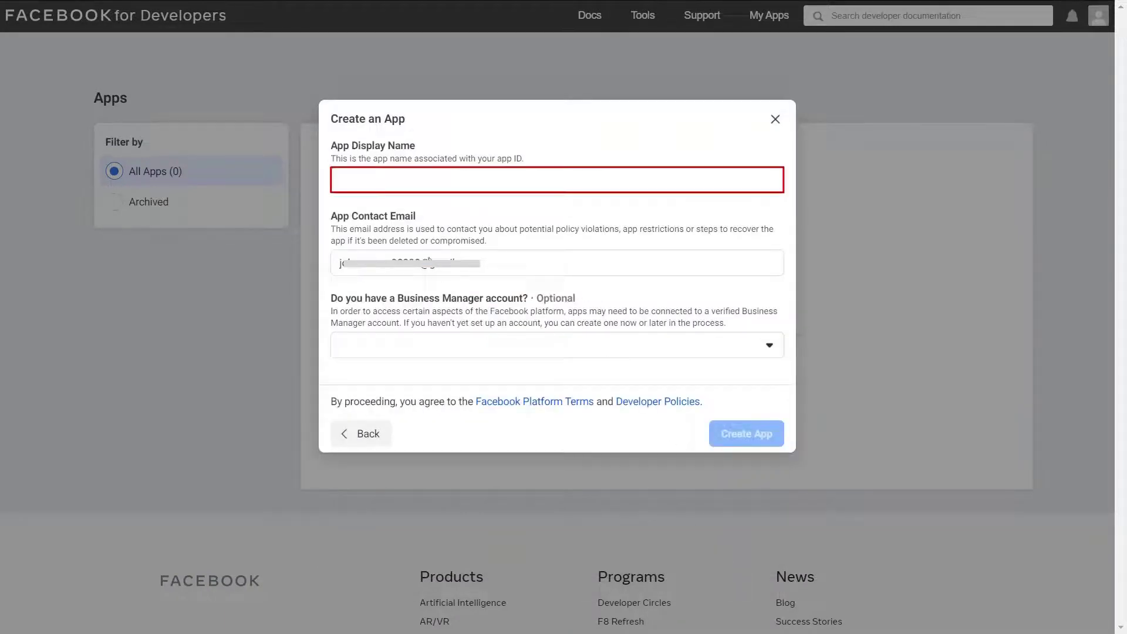
pyautogui.write('PrestaShop')
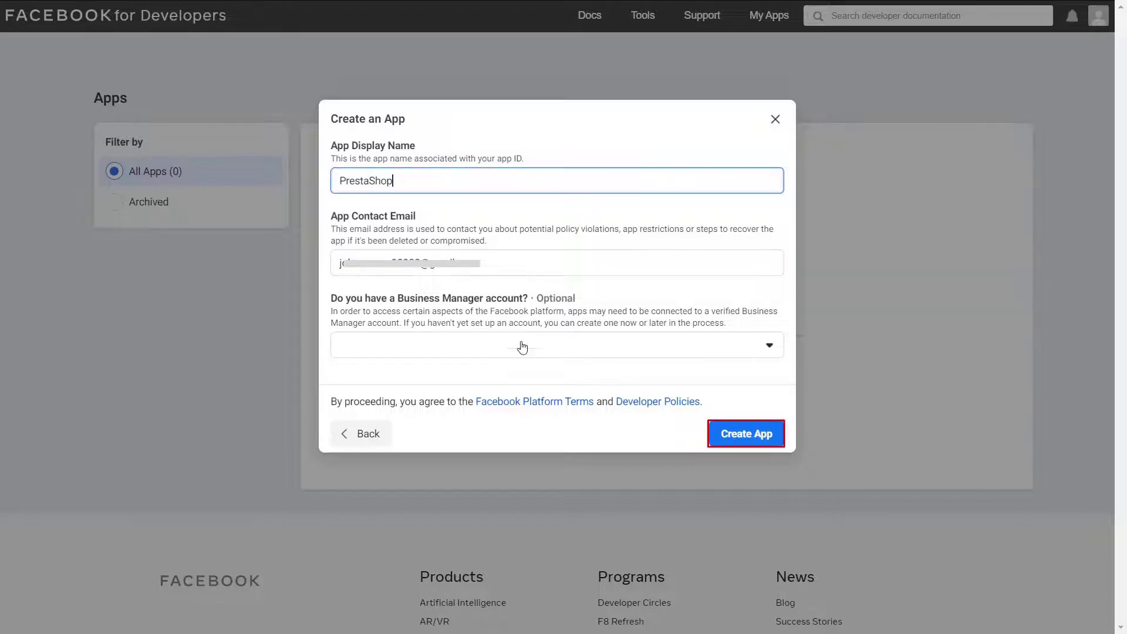
pyautogui.click(754, 438)
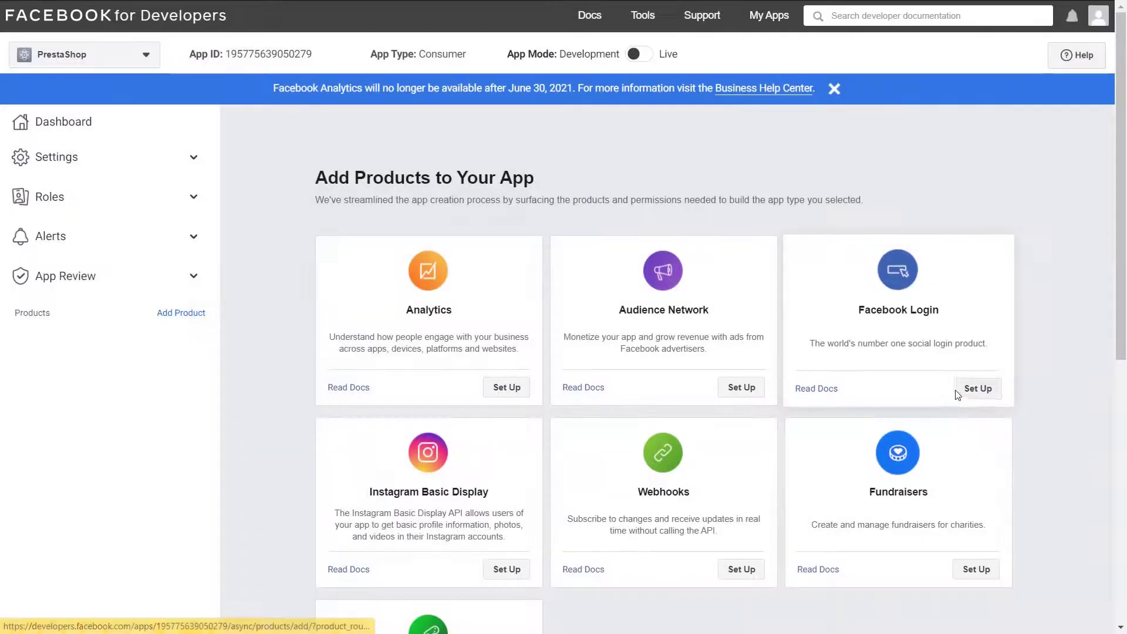
pyautogui.click(967, 397)
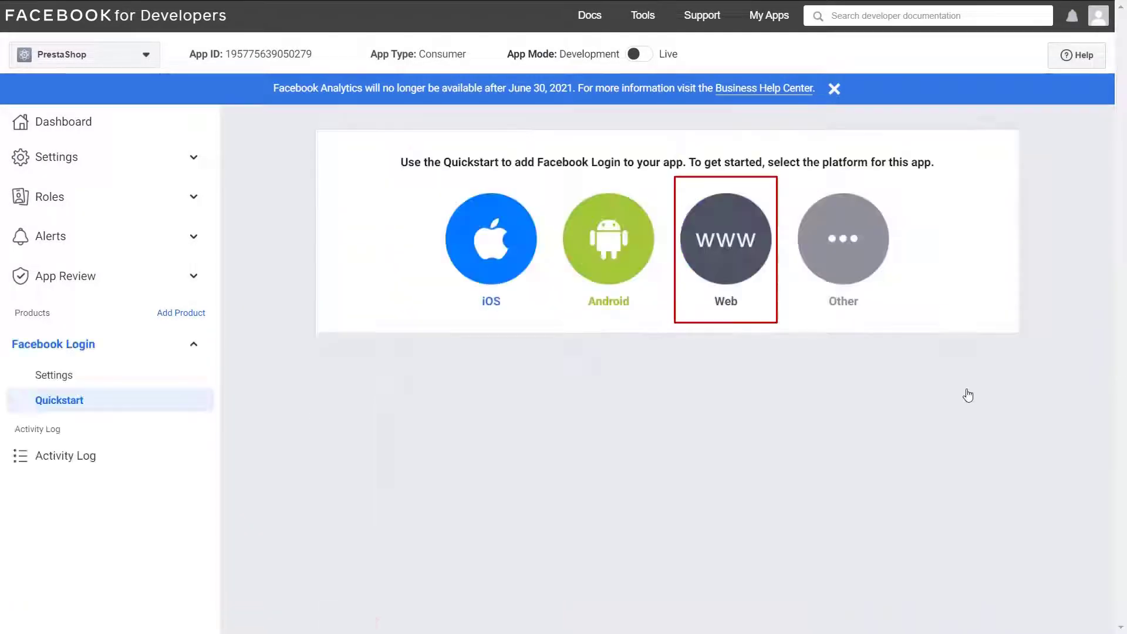
pyautogui.click(755, 282)
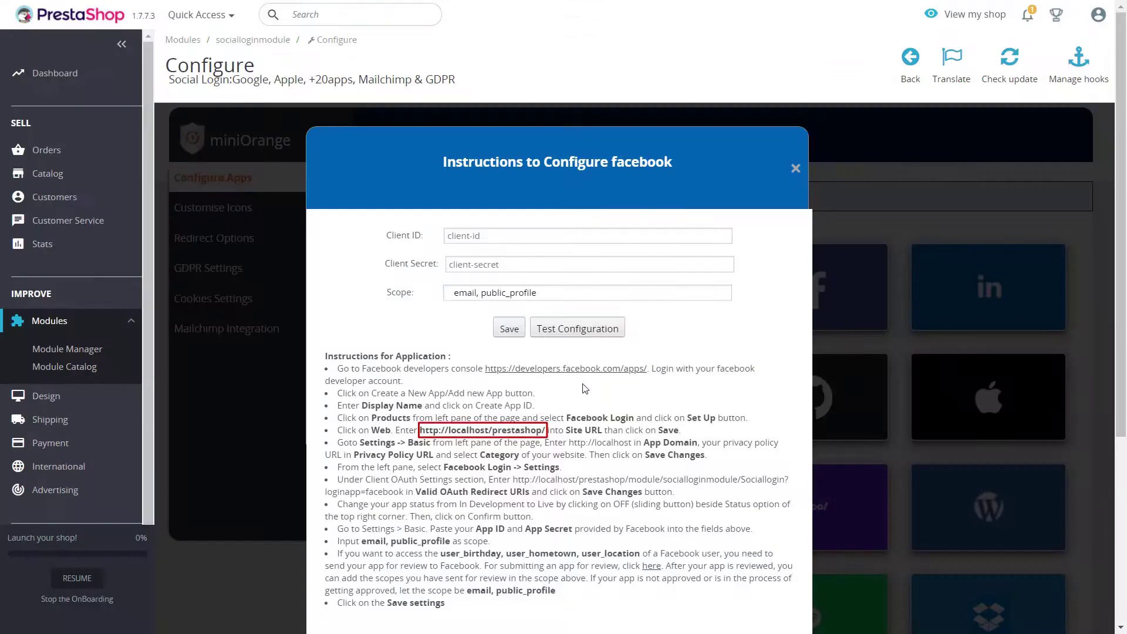
pyautogui.moveTo(547, 431); pyautogui.dragTo(422, 430)
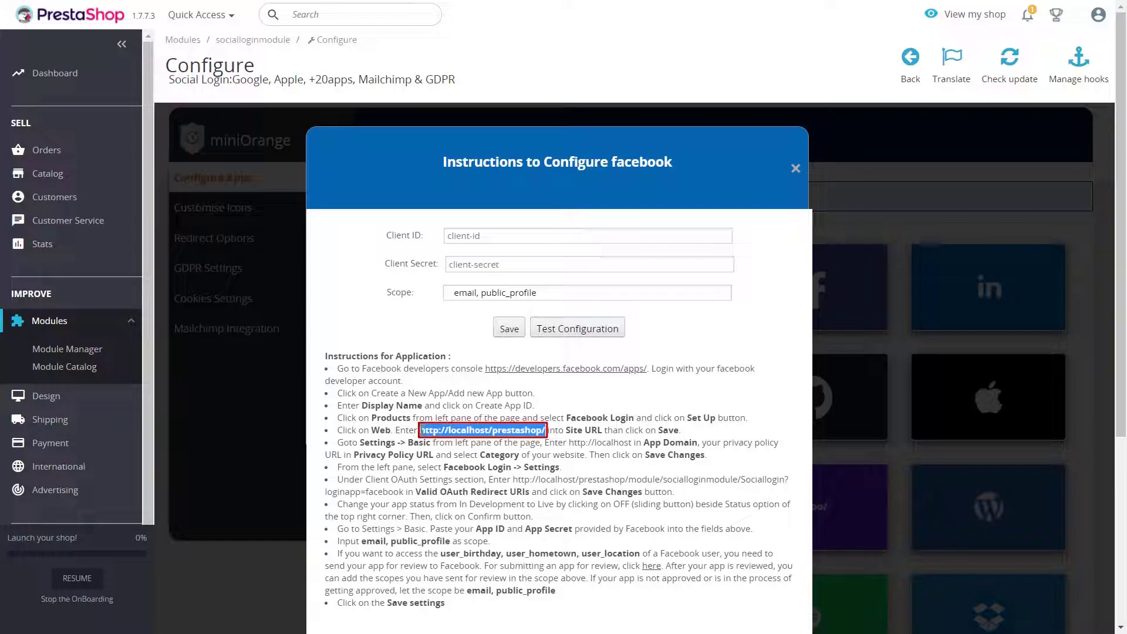
pyautogui.write('http://localhost/prestashop/')
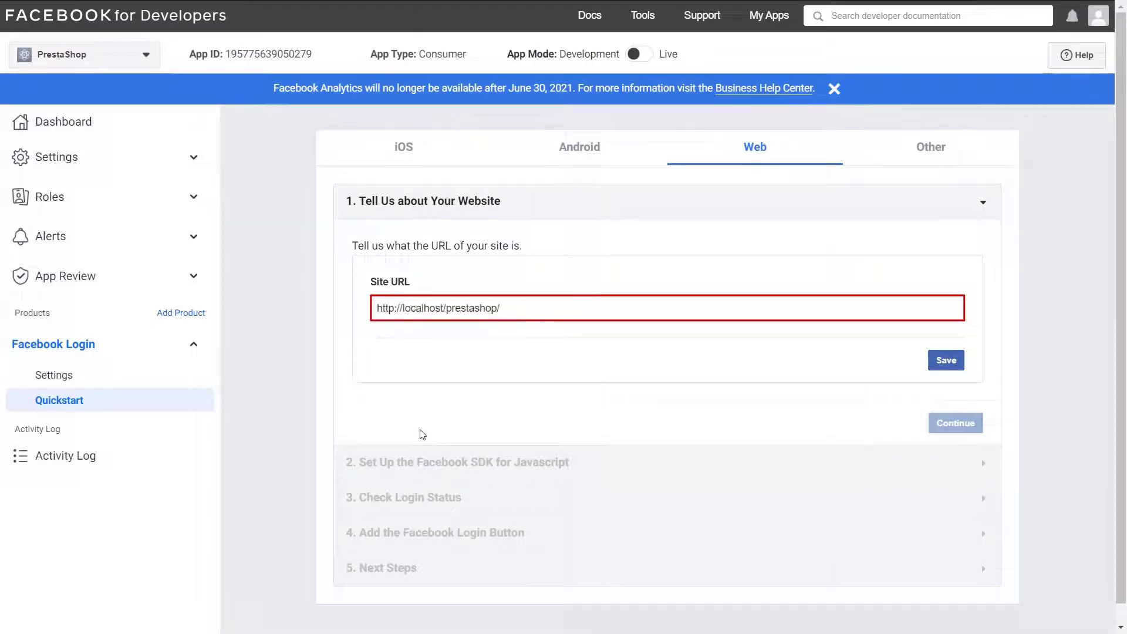
pyautogui.click(943, 368)
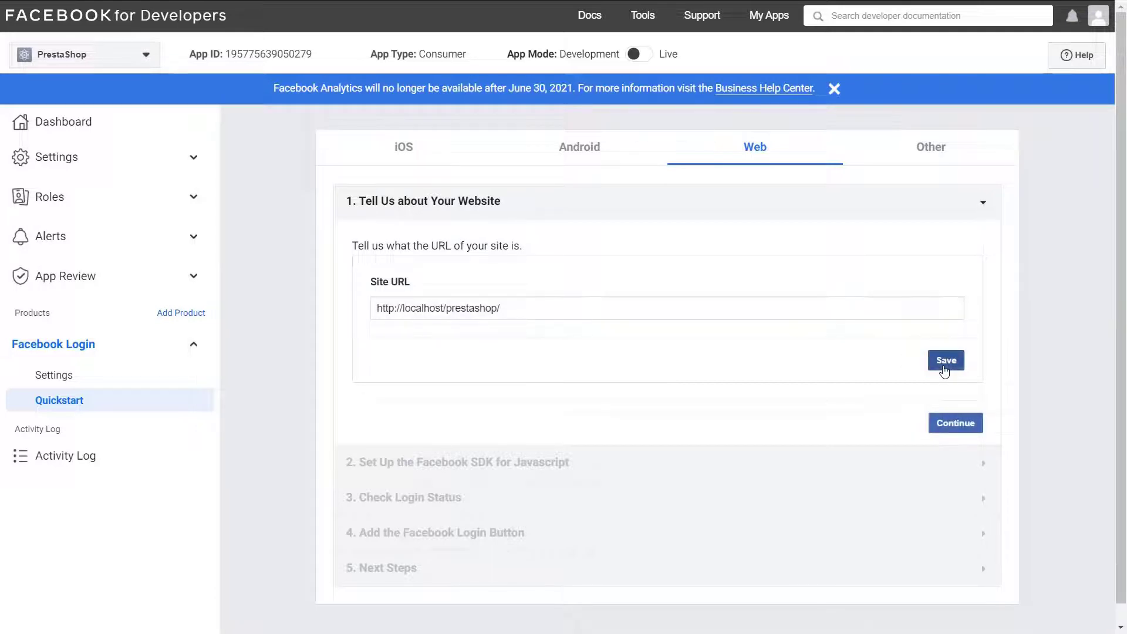
# In the app's Basic settings, enter localhost as the App Domain
pyautogui.click(113, 170)
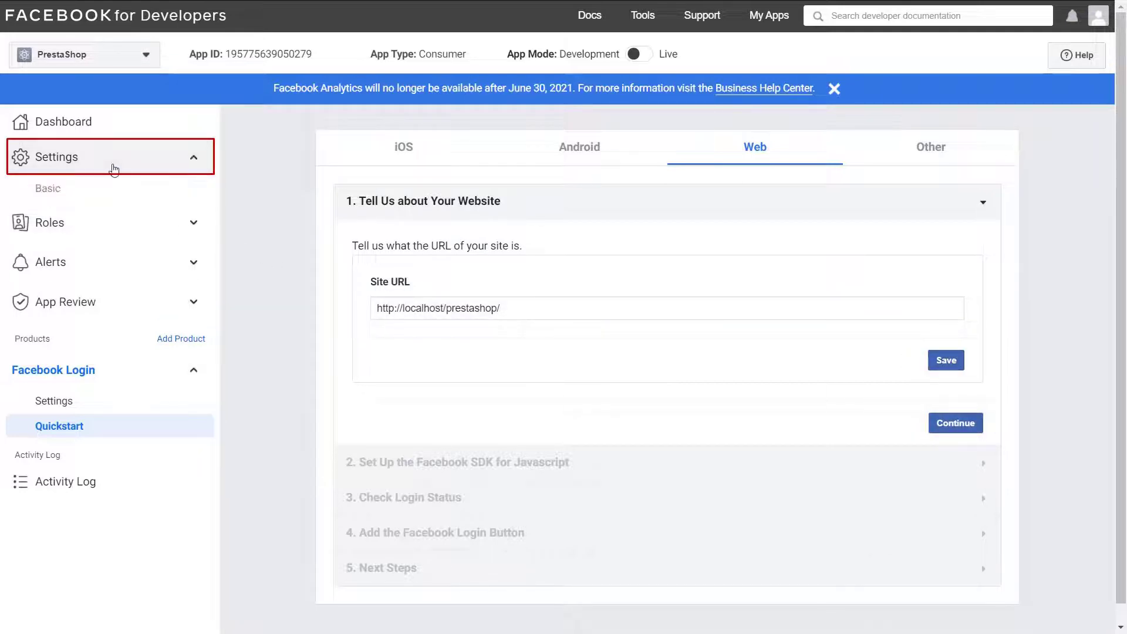
pyautogui.click(105, 189)
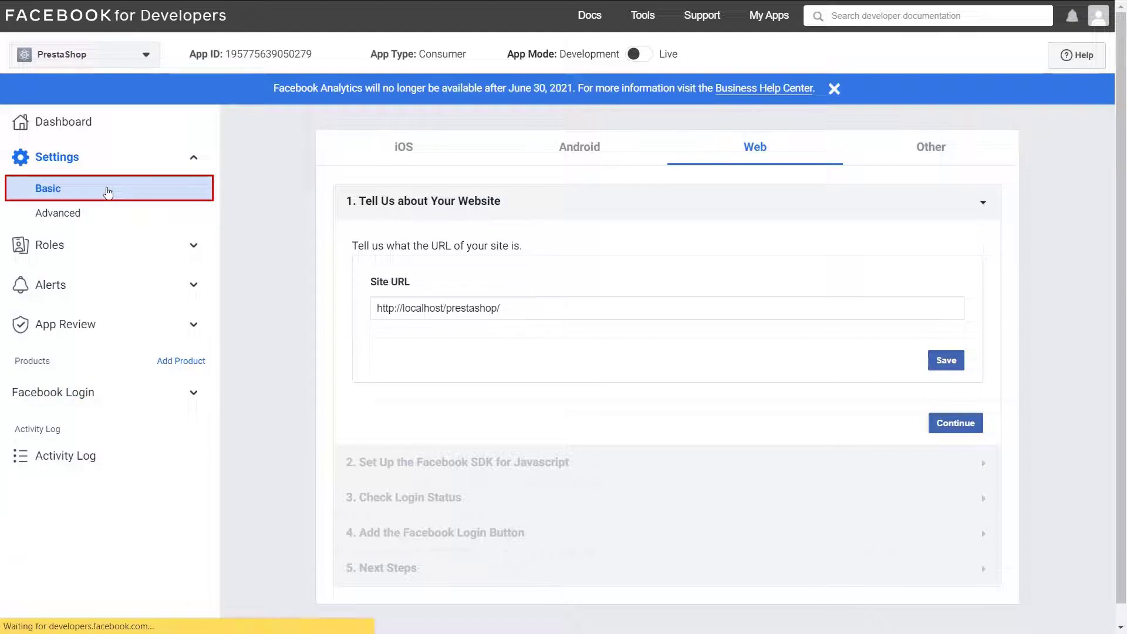
pyautogui.hotkey('alt', 'Tab')
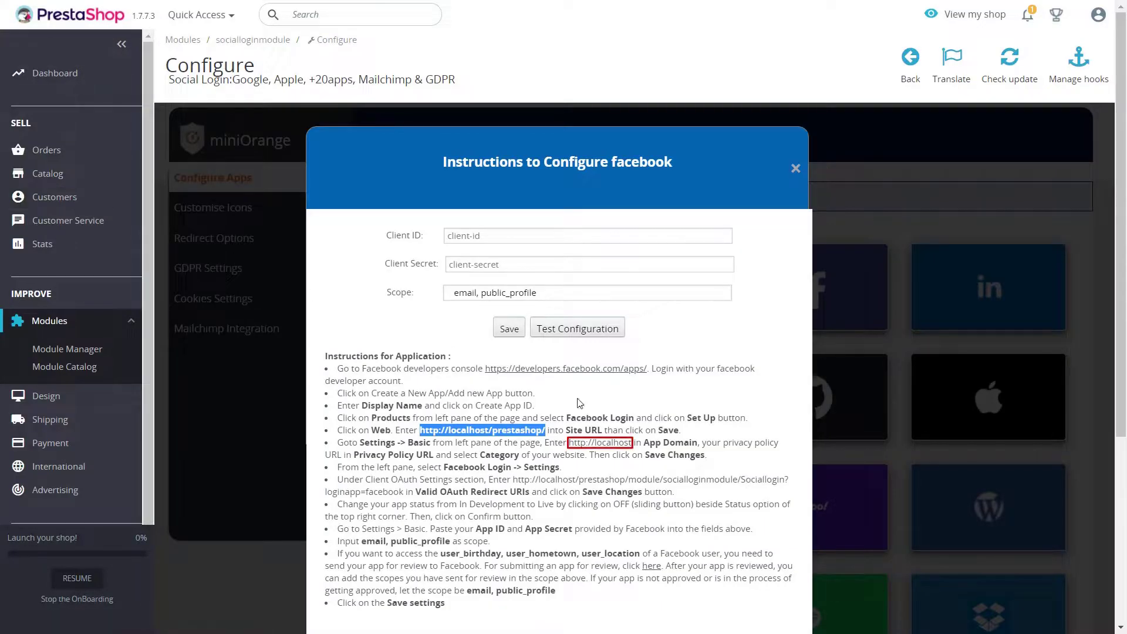
pyautogui.moveTo(632, 442); pyautogui.dragTo(571, 443)
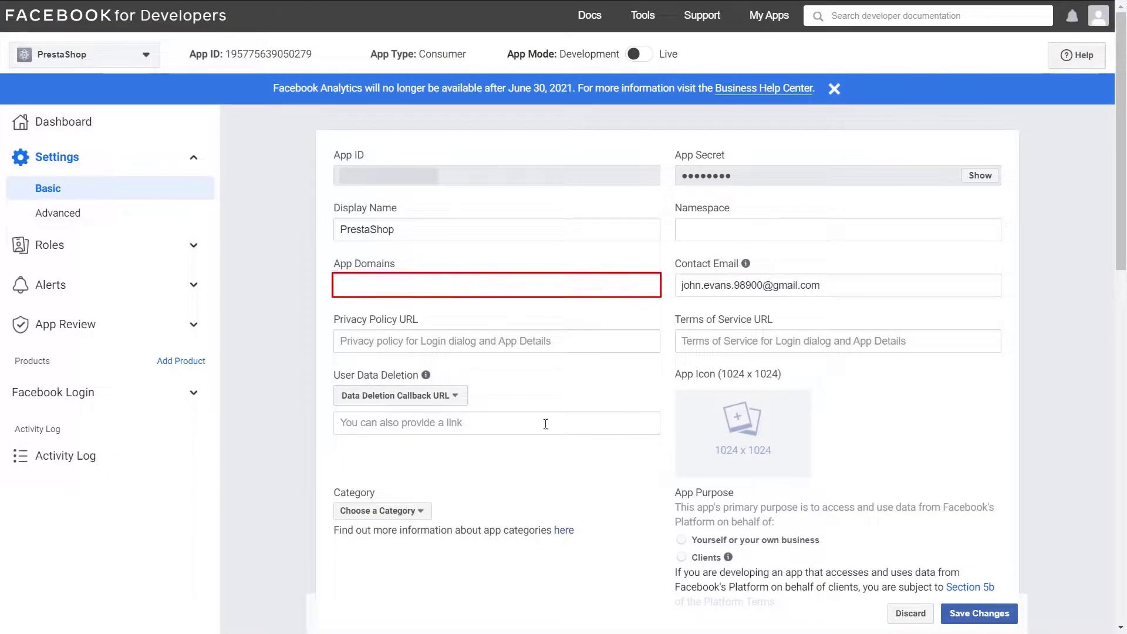
pyautogui.click(400, 288)
pyautogui.write('http://localhost')
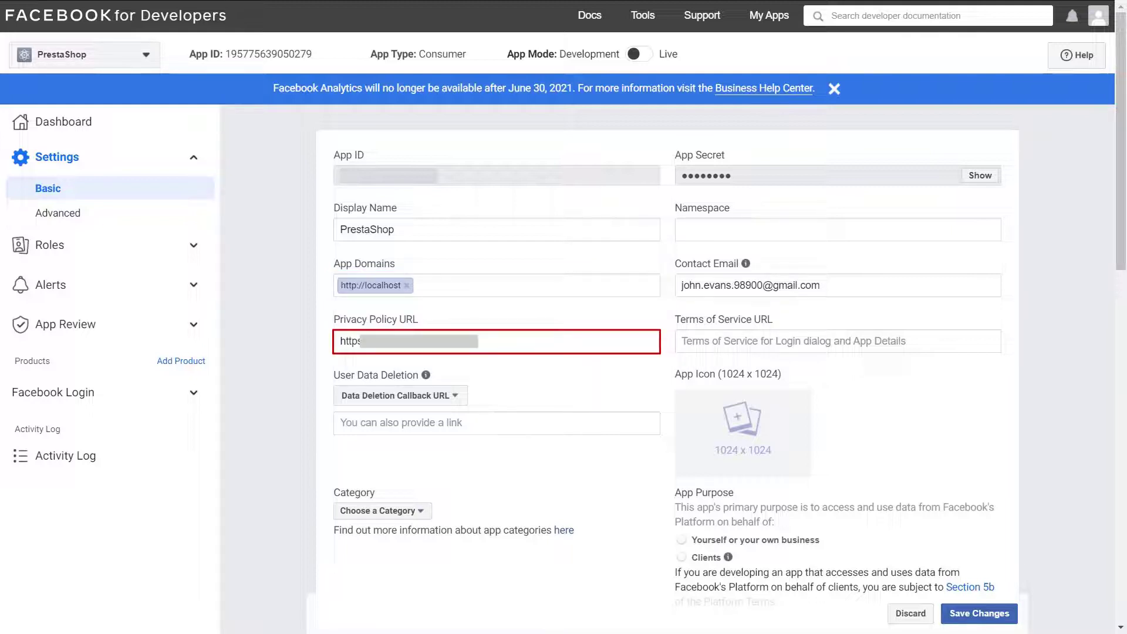
# Fill in the terms of service and data deletion URLs and save the basic settings
pyautogui.press('Tab')
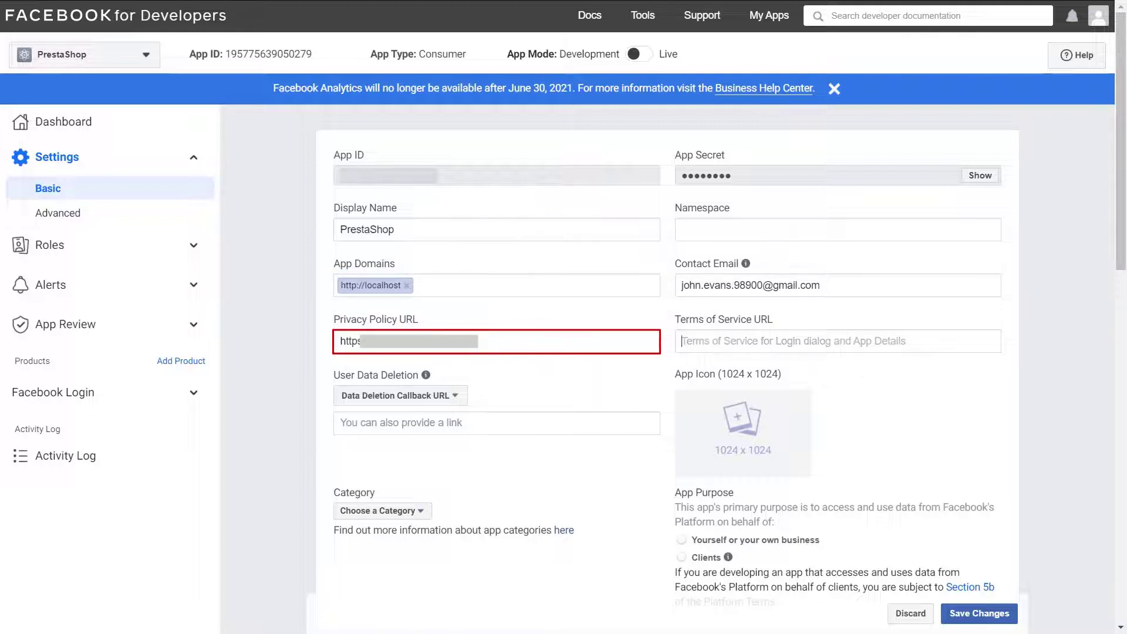
pyautogui.hotkey('ctrl', 'v')
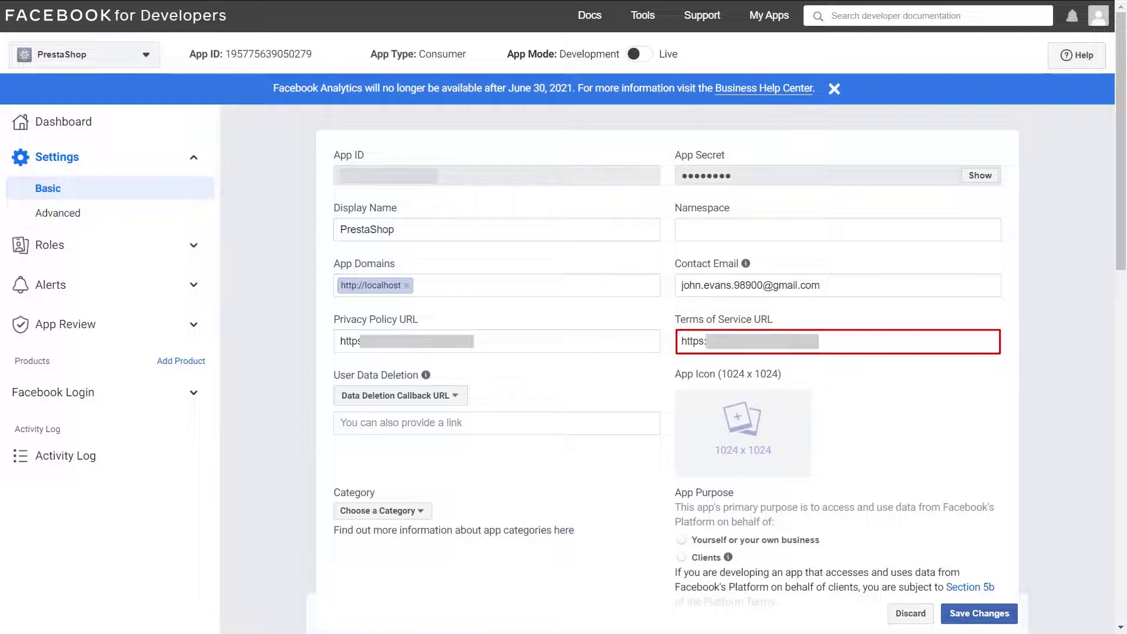
pyautogui.click(357, 415)
pyautogui.hotkey('ctrl', 'v')
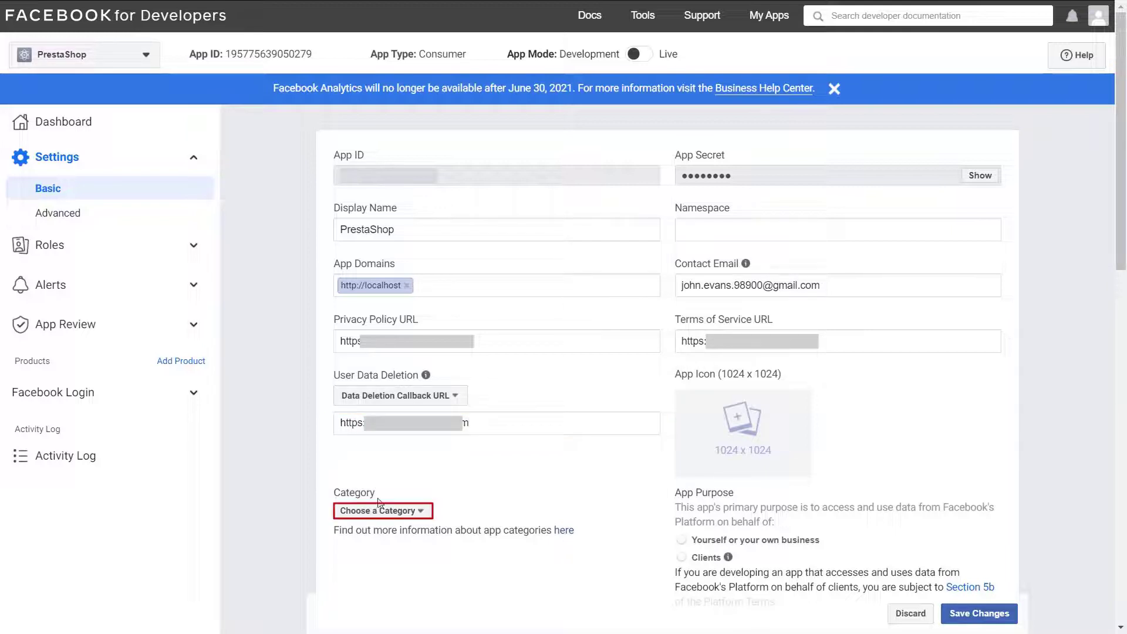
pyautogui.click(971, 615)
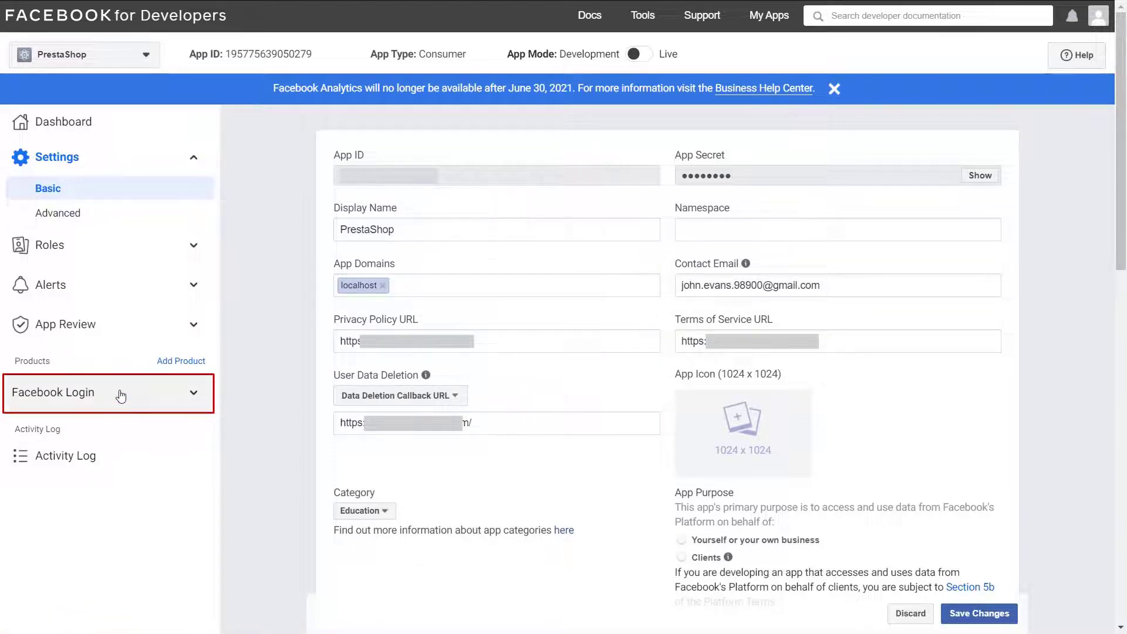
# Save the social login URL as a valid OAuth redirect URI and switch the app to Live
pyautogui.click(121, 394)
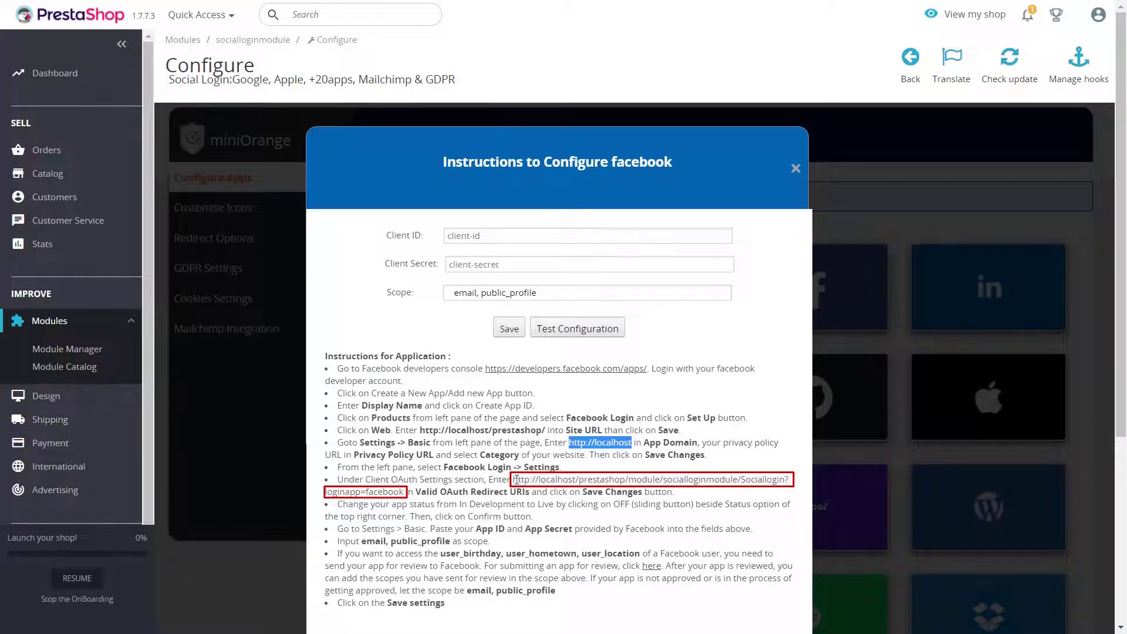
pyautogui.moveTo(513, 479); pyautogui.dragTo(407, 492)
pyautogui.hotkey('ctrl', 'c')
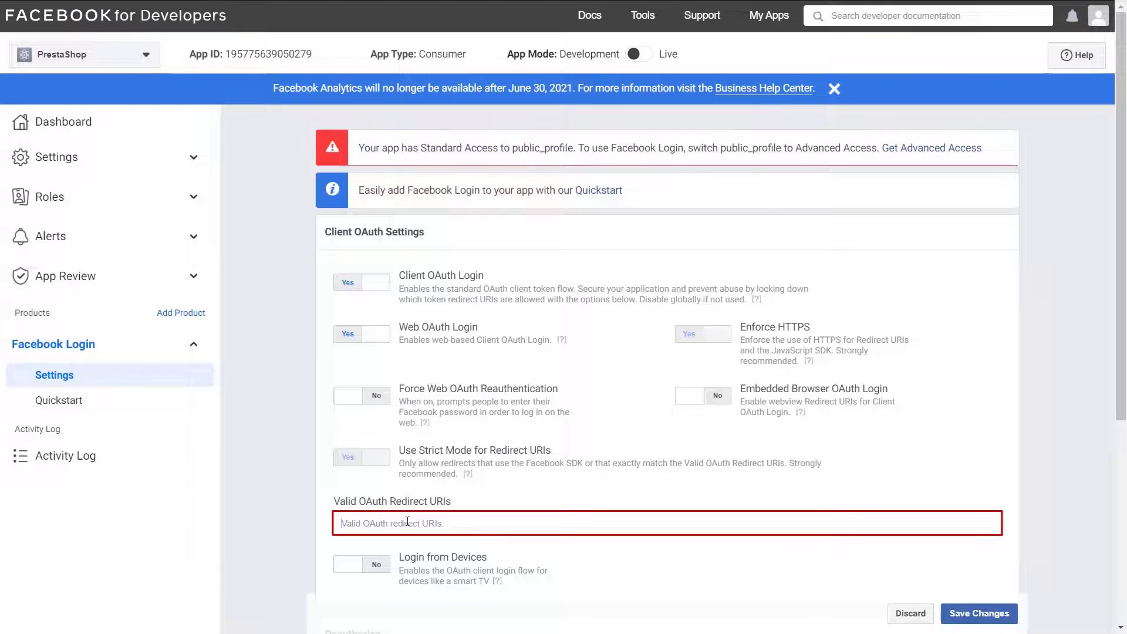
pyautogui.click(407, 523)
pyautogui.hotkey('ctrl', 'v')
pyautogui.press('Return')
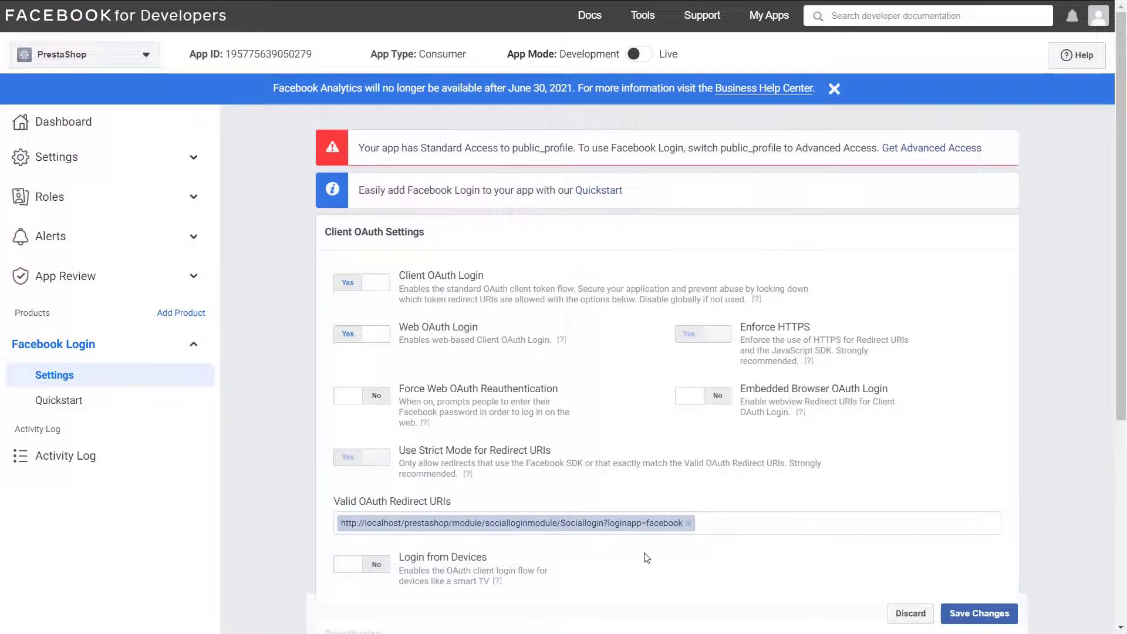
pyautogui.click(976, 616)
pyautogui.scroll(-3, 975, 616)
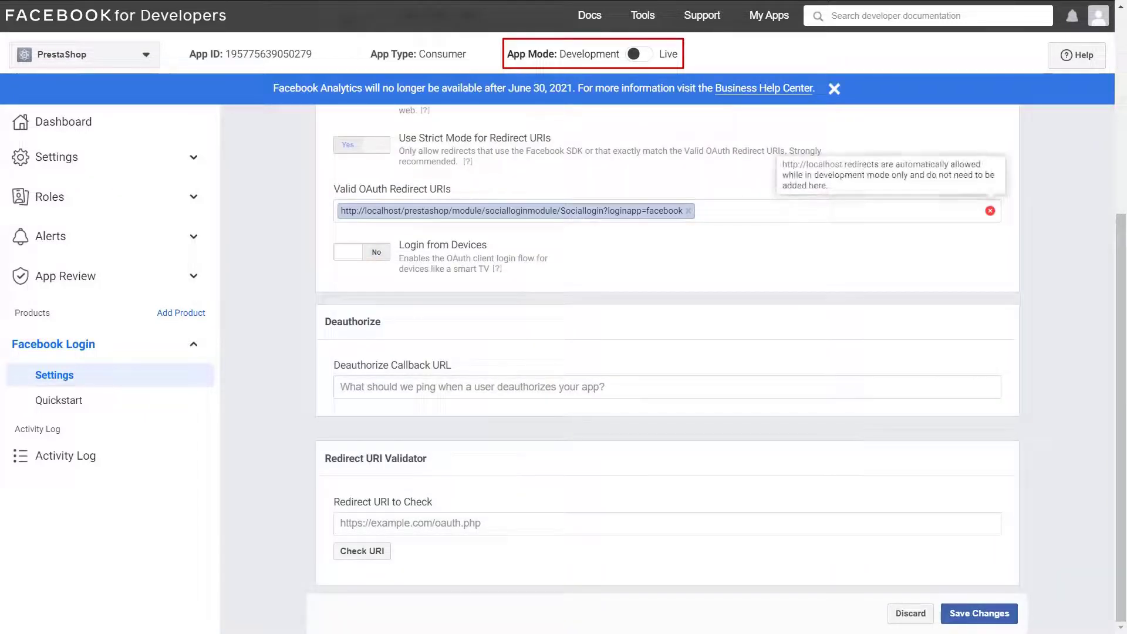
pyautogui.click(649, 59)
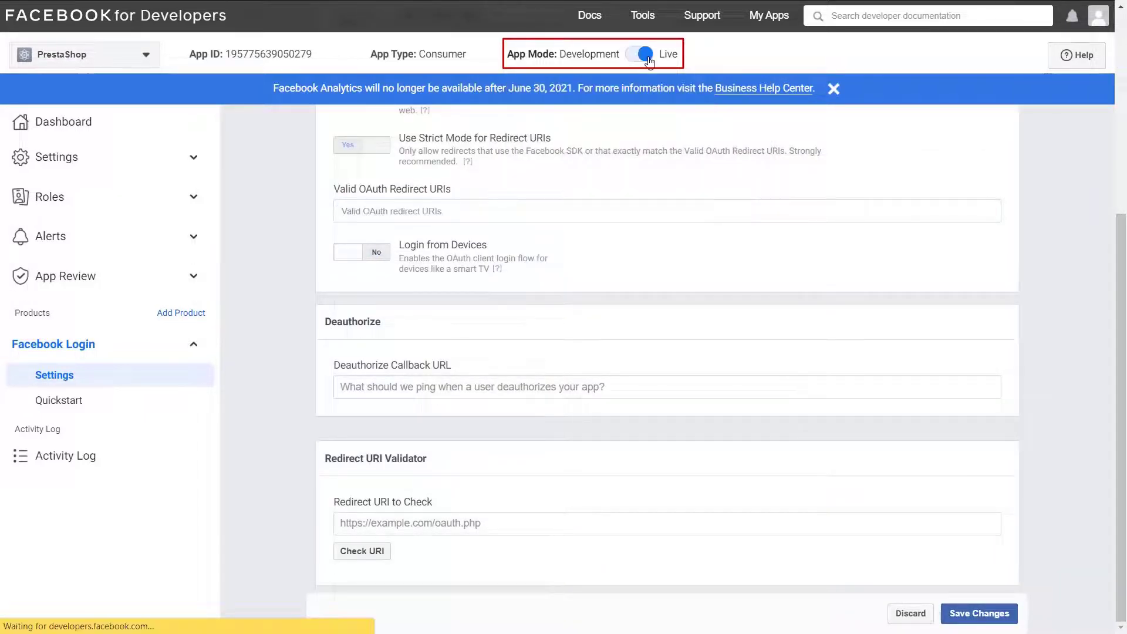
# Copy the app's App ID from Basic settings into the miniOrange Client ID field
pyautogui.click(155, 157)
pyautogui.click(145, 189)
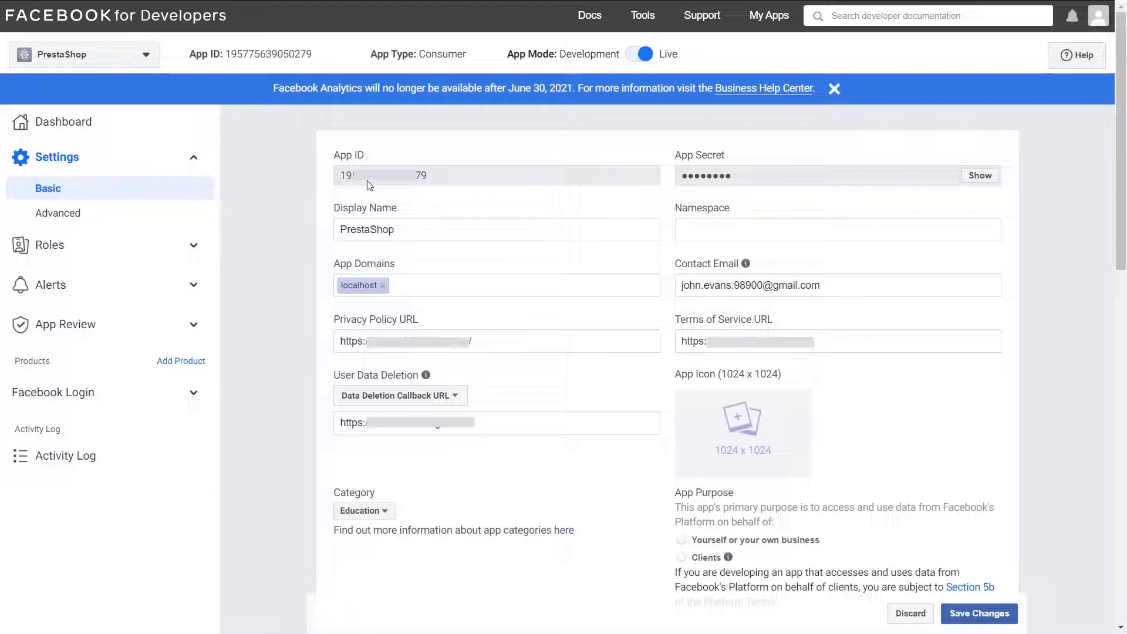
pyautogui.moveTo(434, 175); pyautogui.dragTo(333, 180)
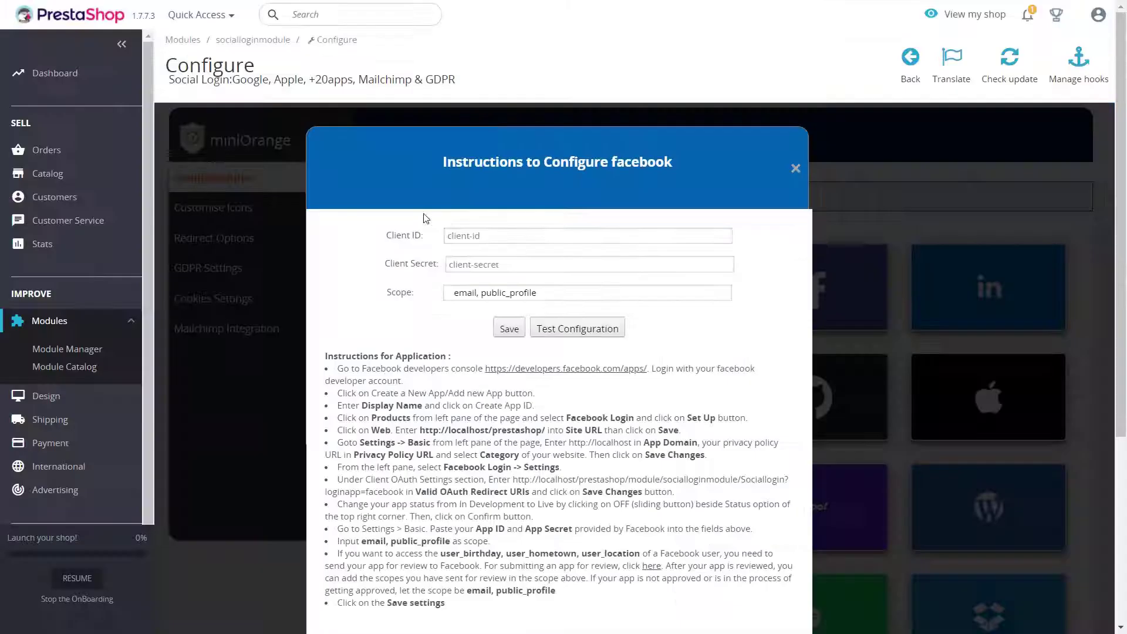
pyautogui.click(468, 236)
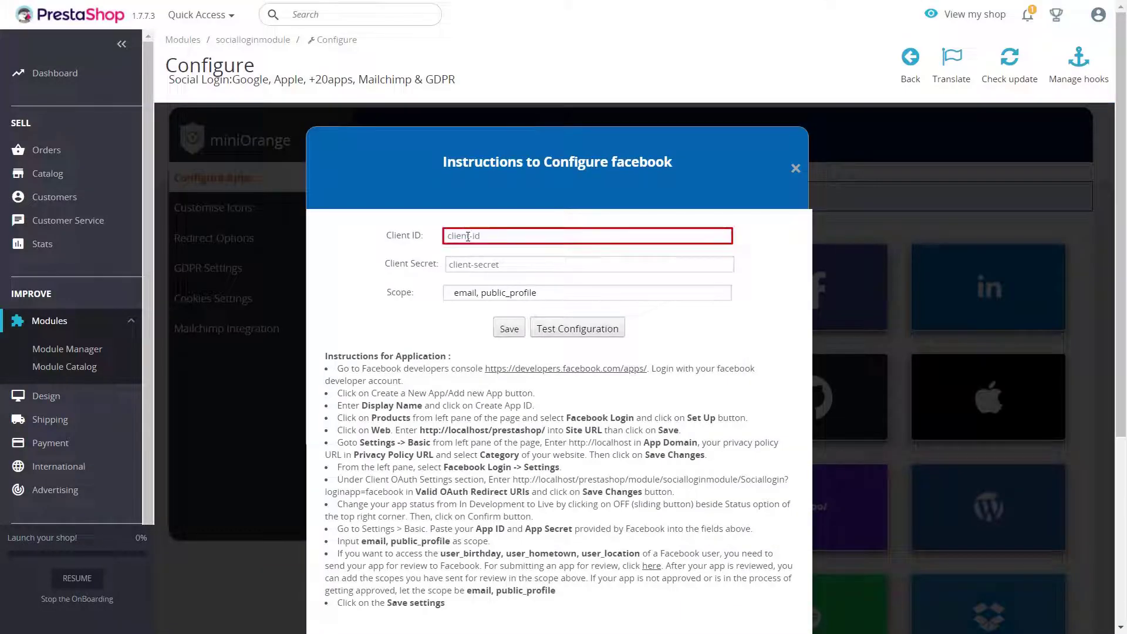
pyautogui.hotkey('ctrl', 'v')
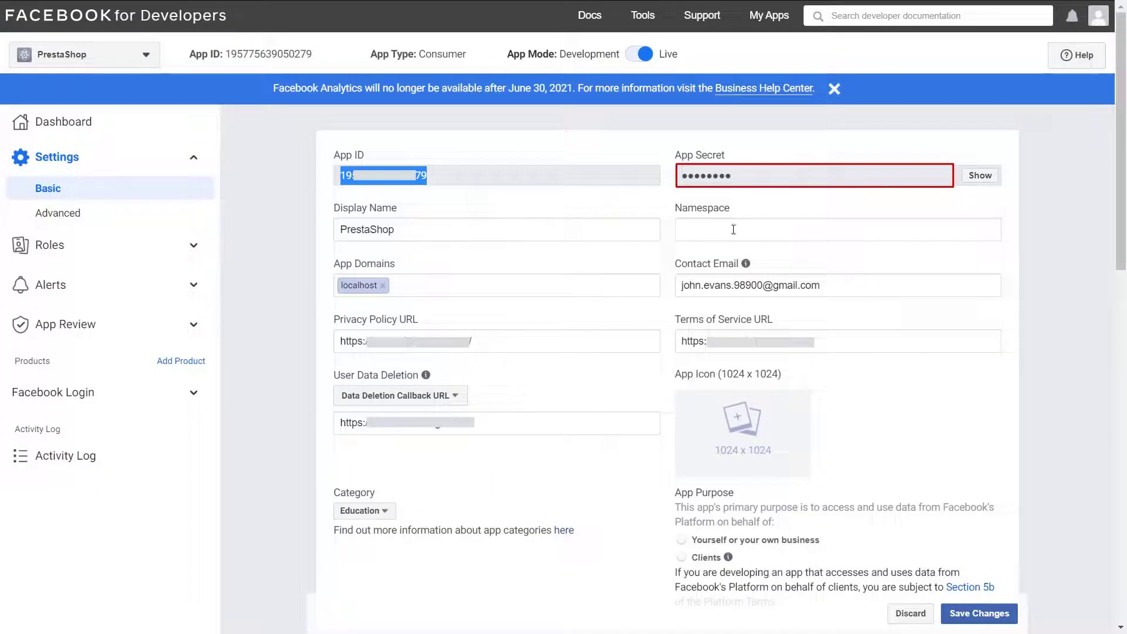
# Enter the App Secret as the Client Secret, check the email, public_profile scope, and save
pyautogui.click(979, 175)
pyautogui.moveTo(881, 175); pyautogui.dragTo(673, 180)
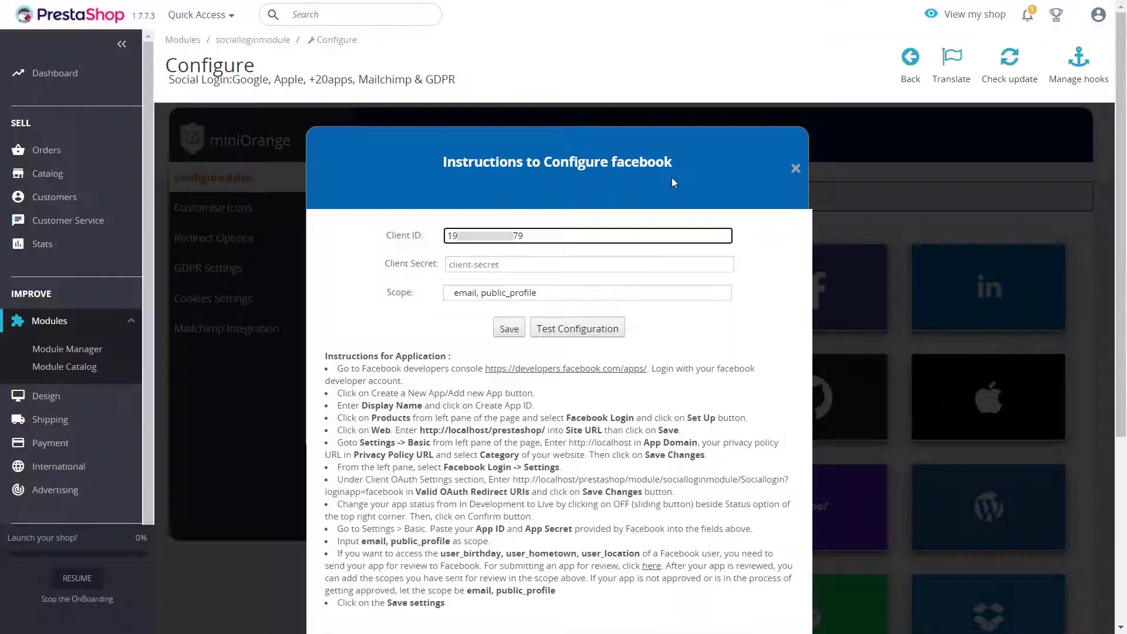
pyautogui.click(538, 265)
pyautogui.hotkey('ctrl', 'v')
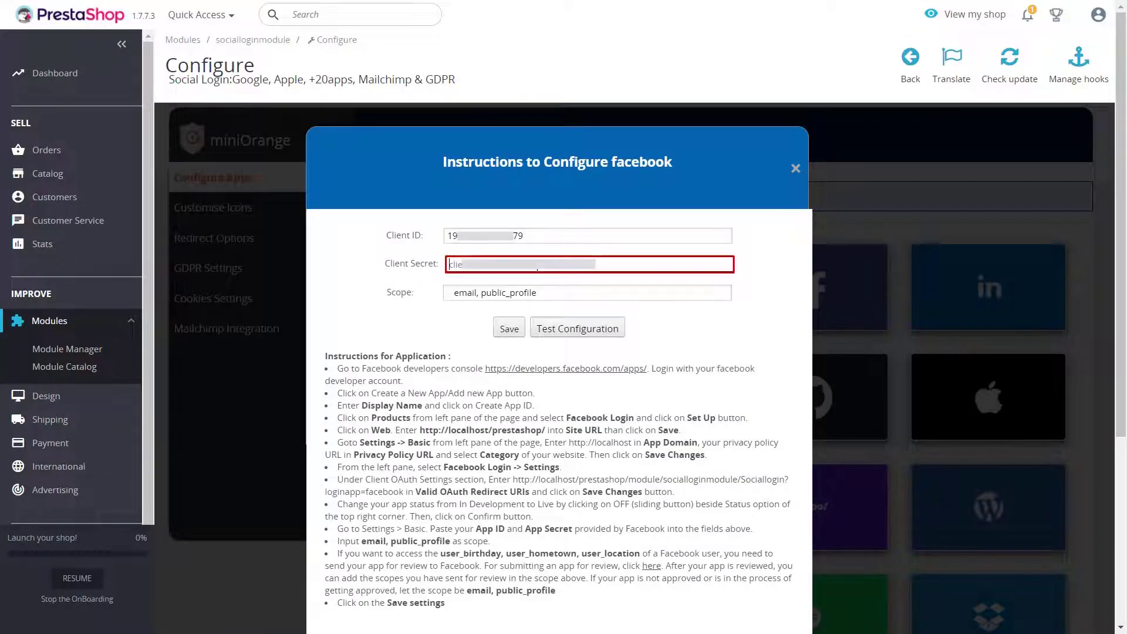
pyautogui.hotkey('ctrl', 'v')
pyautogui.click(540, 291)
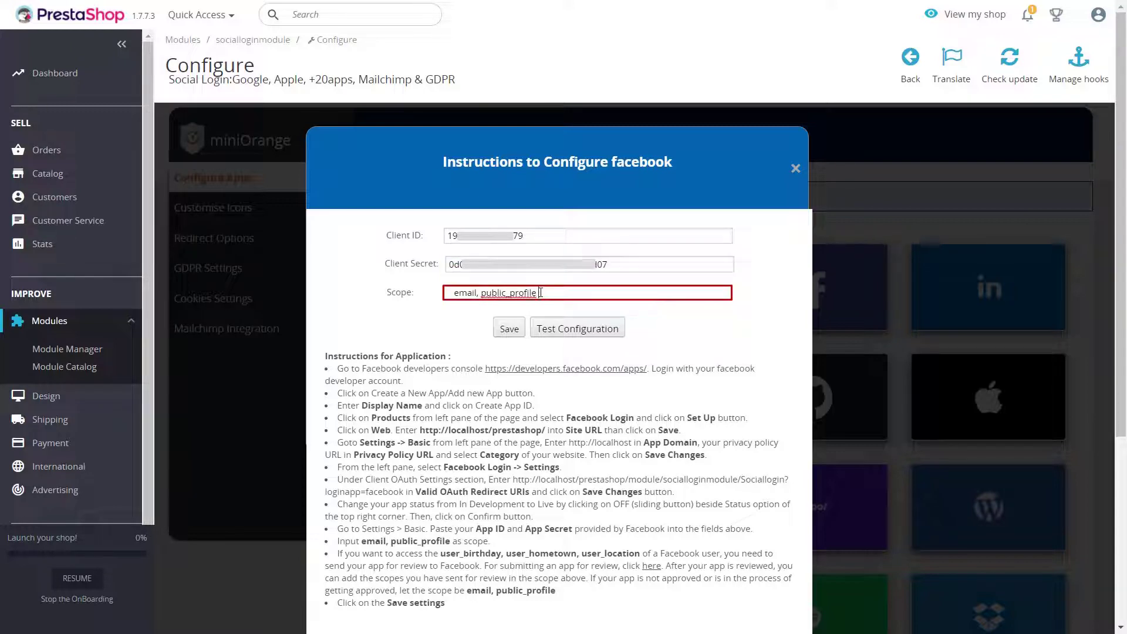
pyautogui.click(509, 336)
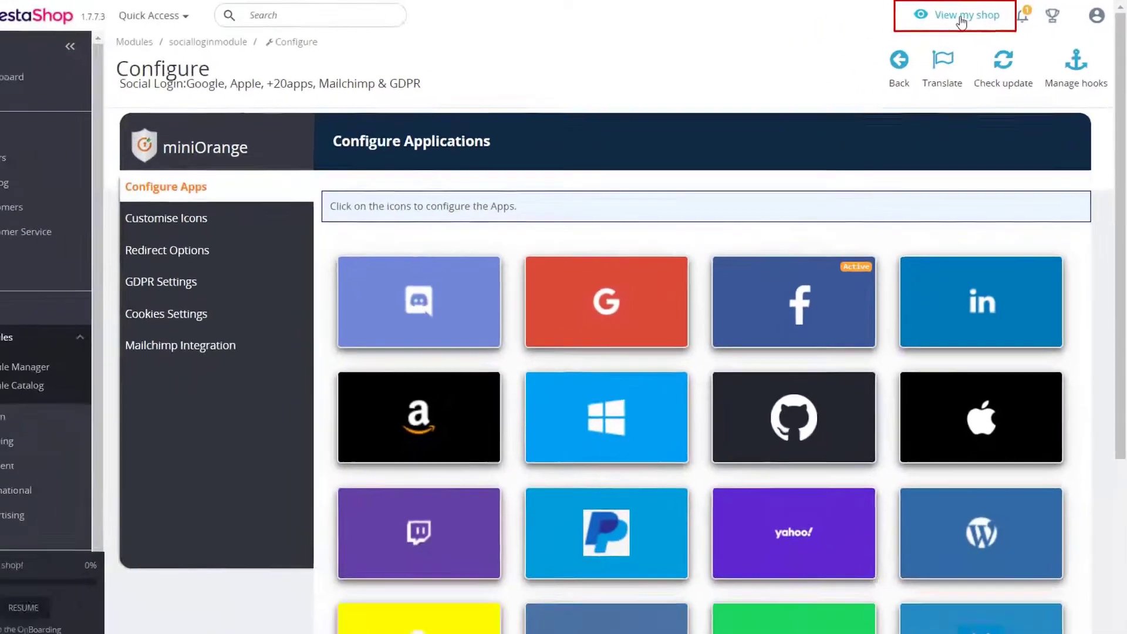
# From the storefront's sign-in page, use Login with Facebook and submit the Facebook email and password
pyautogui.click(962, 20)
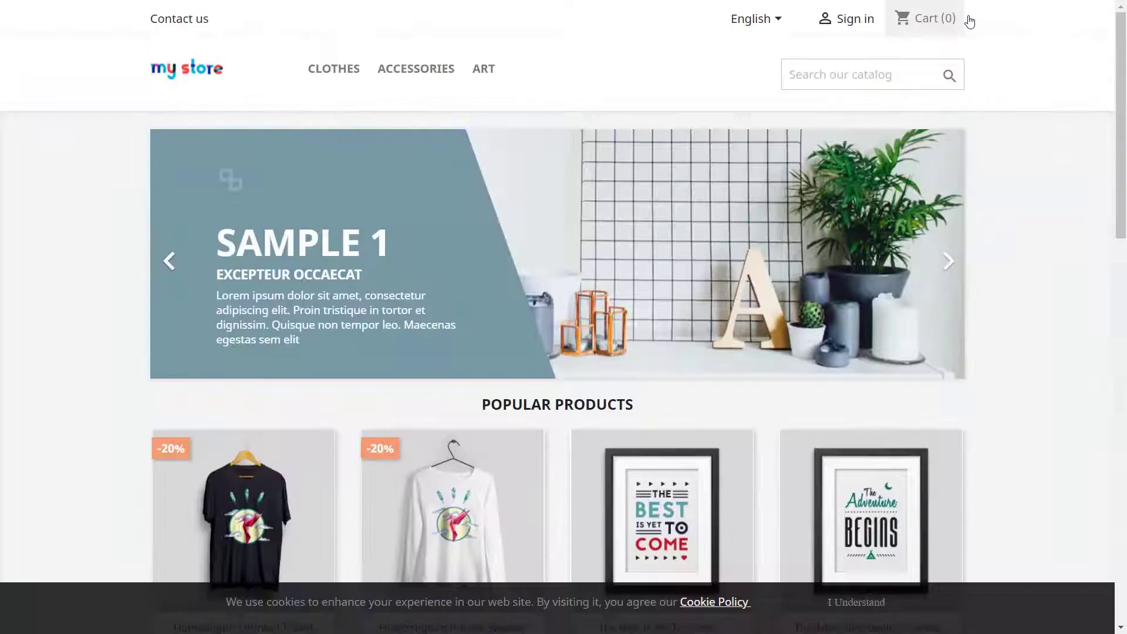
pyautogui.click(837, 26)
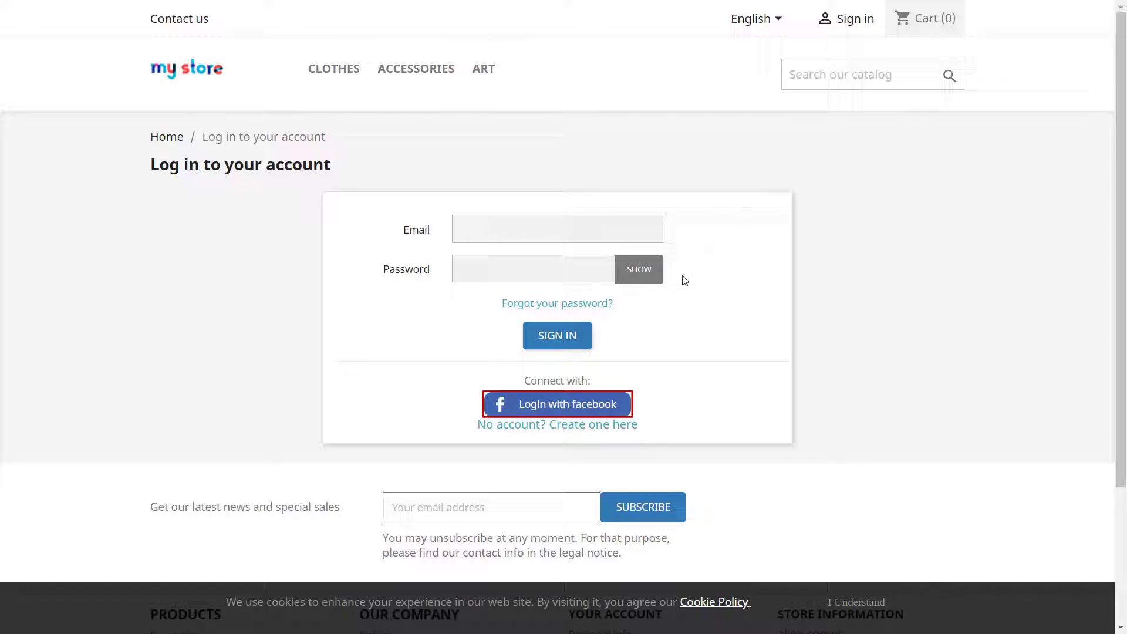
pyautogui.click(552, 414)
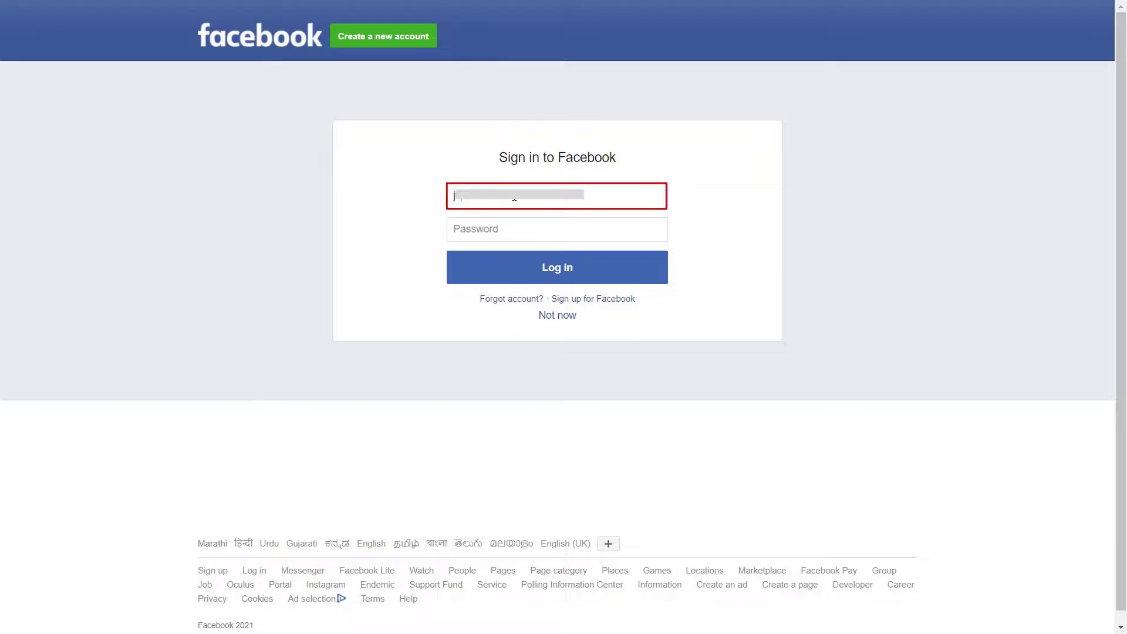
pyautogui.write('@gma')
pyautogui.write('m')
pyautogui.press('Tab')
pyautogui.write('*********')
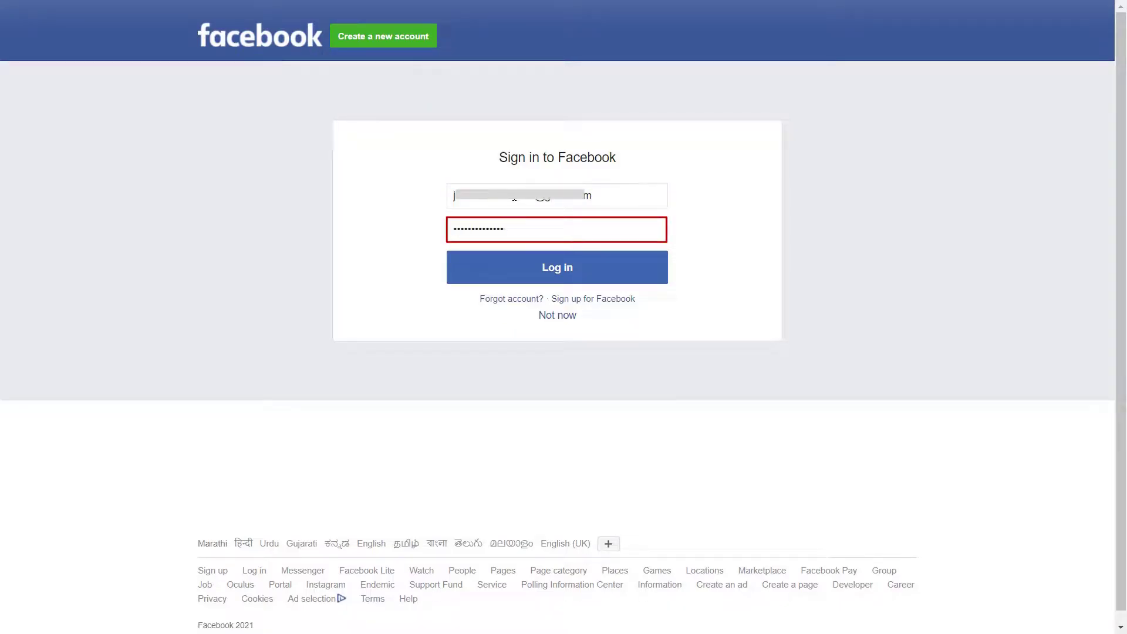
pyautogui.click(539, 275)
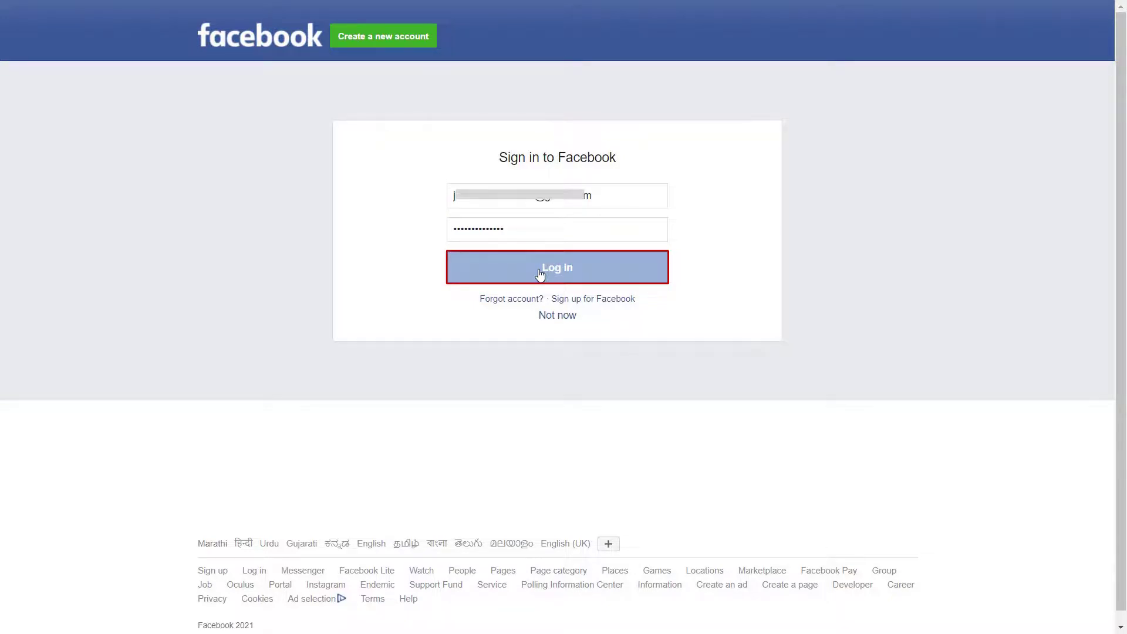